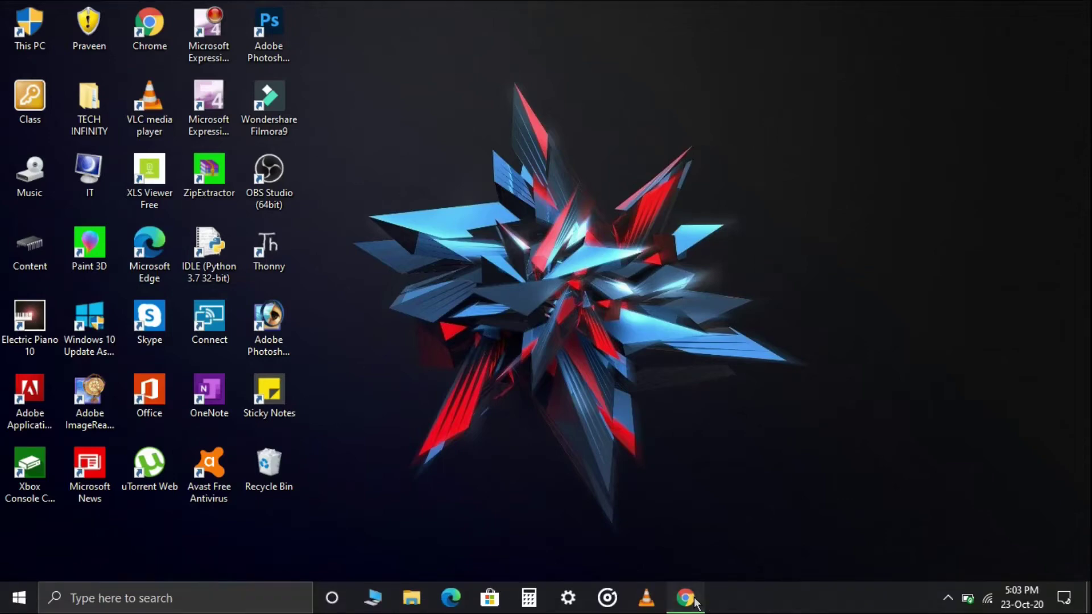
- Search Chrome for 'shotcut download' and grab the 64-bit Windows installer from GitHub
click(685, 597)
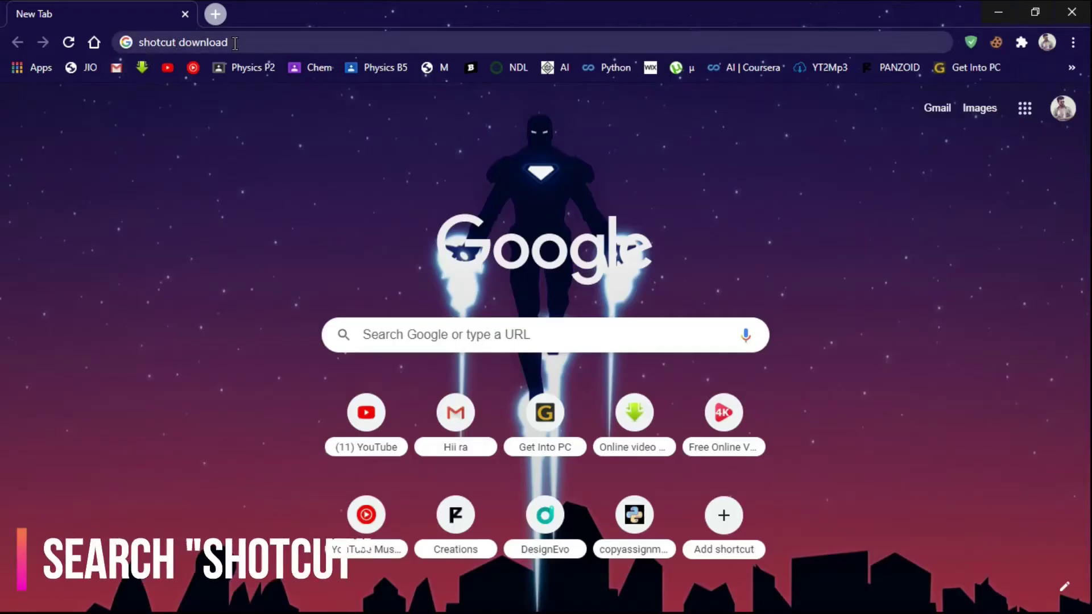
click(244, 44)
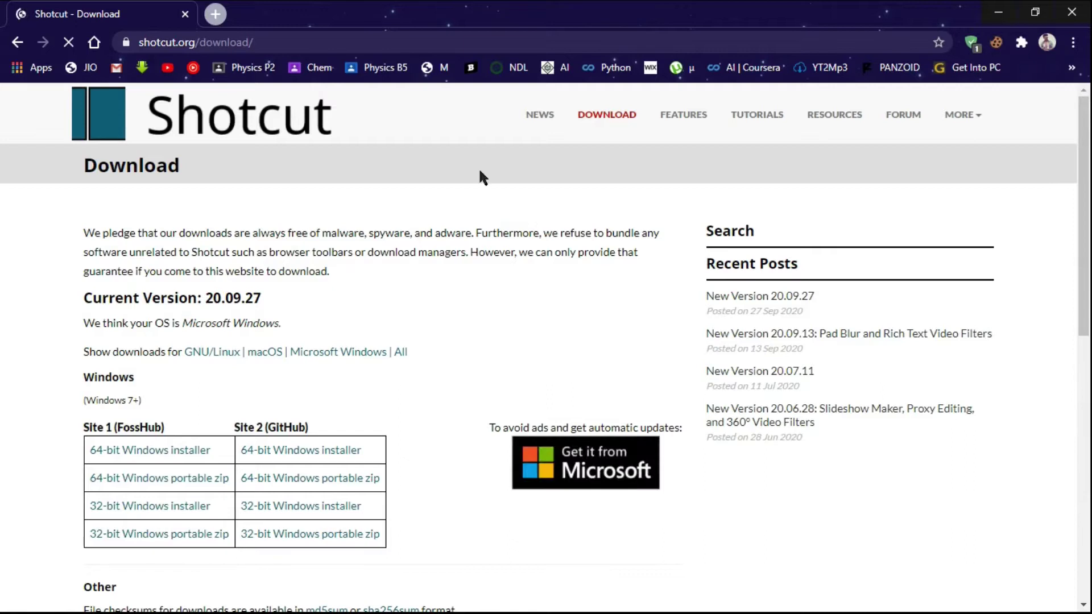
scroll(2, 236, down, 1)
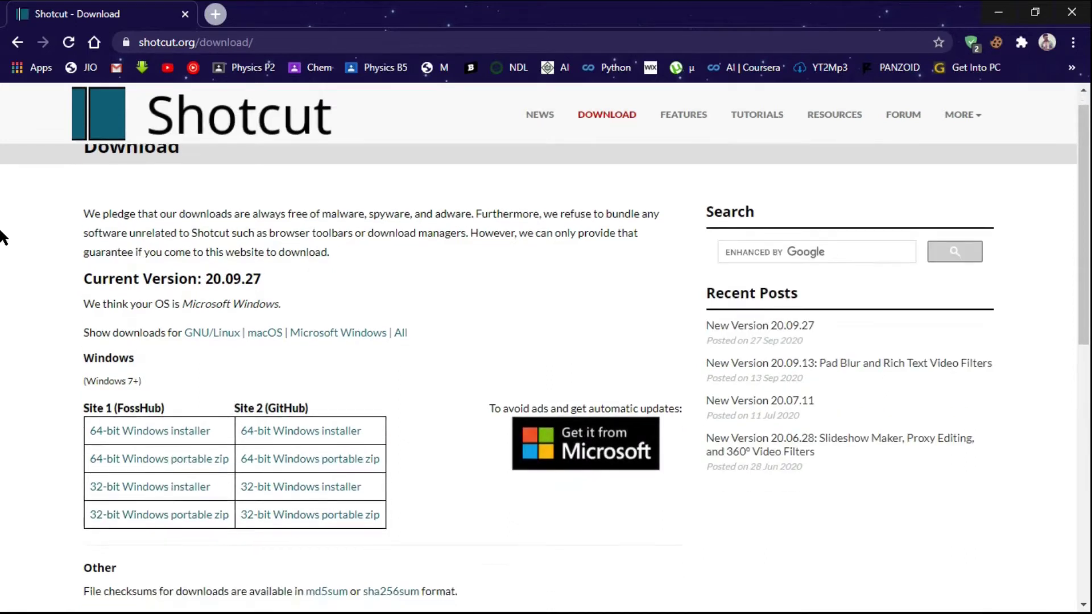
scroll(2, 236, down, 10)
scroll(1, 236, up, 10)
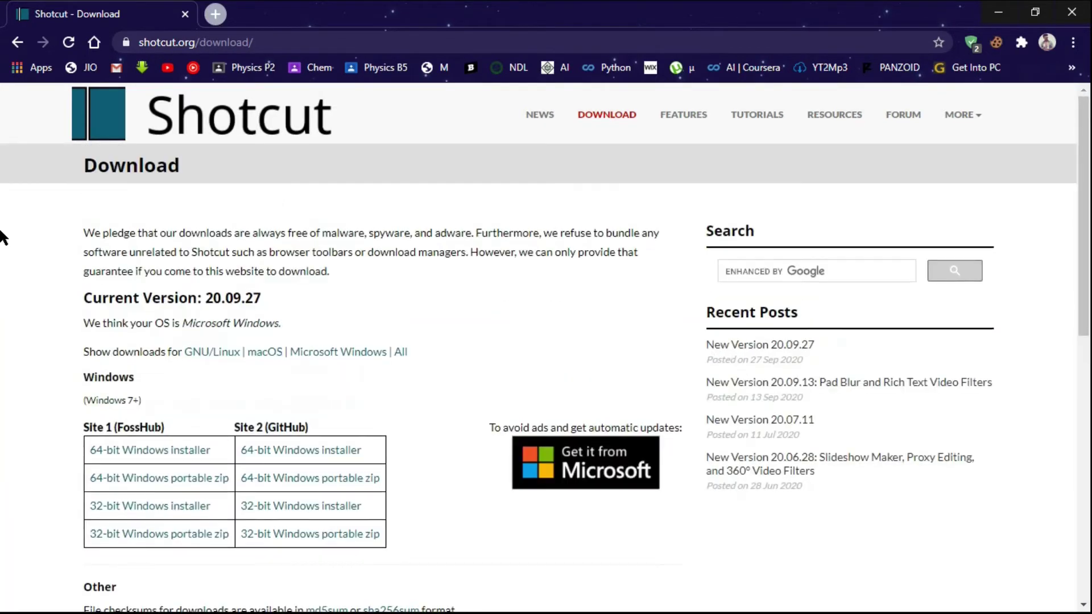
scroll(2, 236, down, 10)
scroll(2, 236, up, 10)
scroll(278, 462, down, 2)
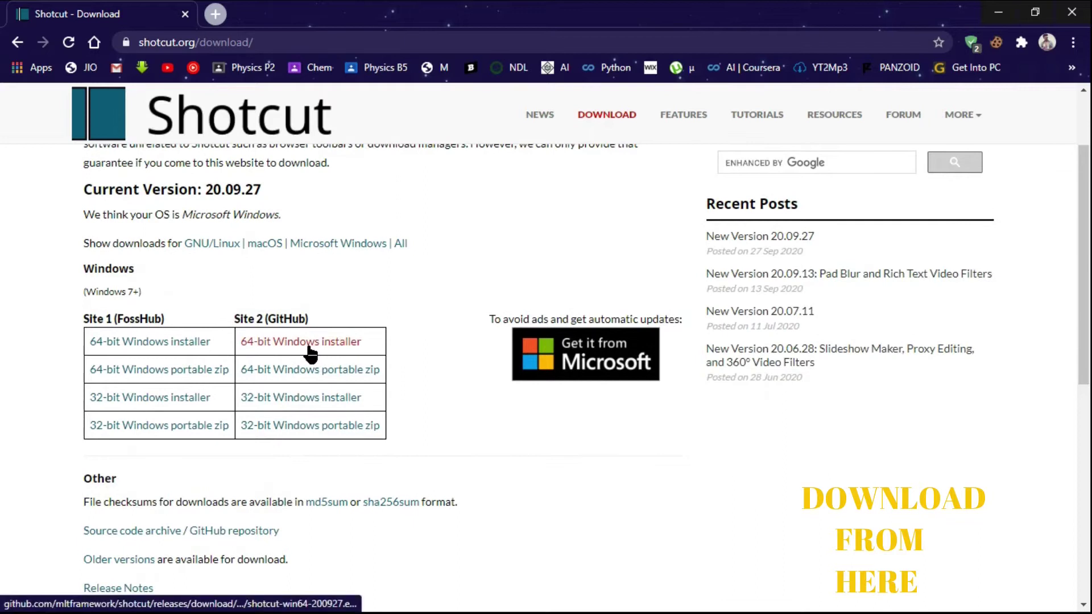
click(308, 353)
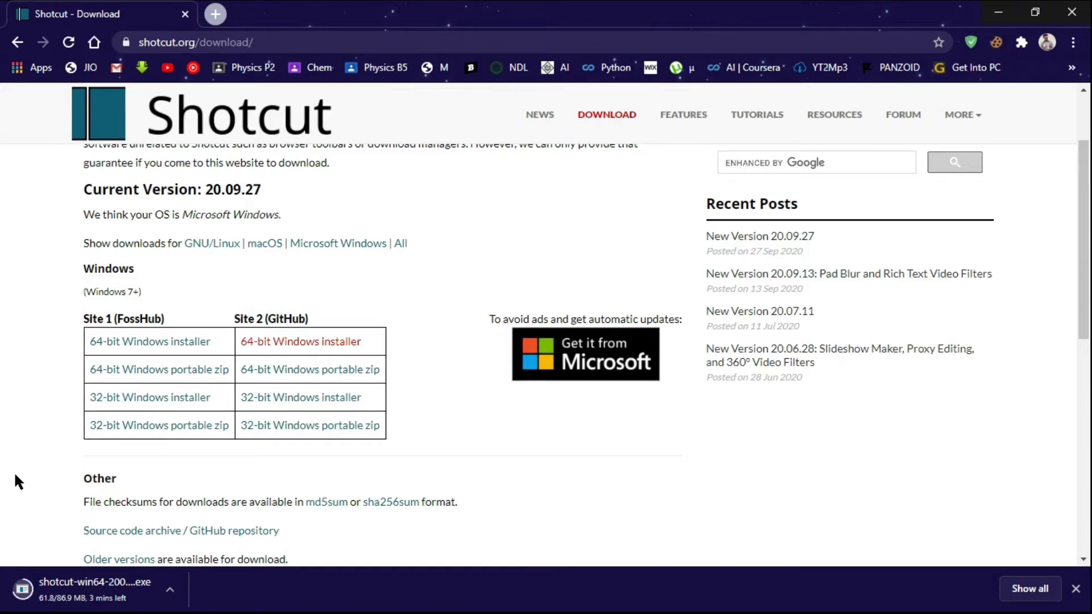
- Run the Shotcut installer into C:\Program Files\Shotcut with a desktop shortcut, then close it
click(64, 594)
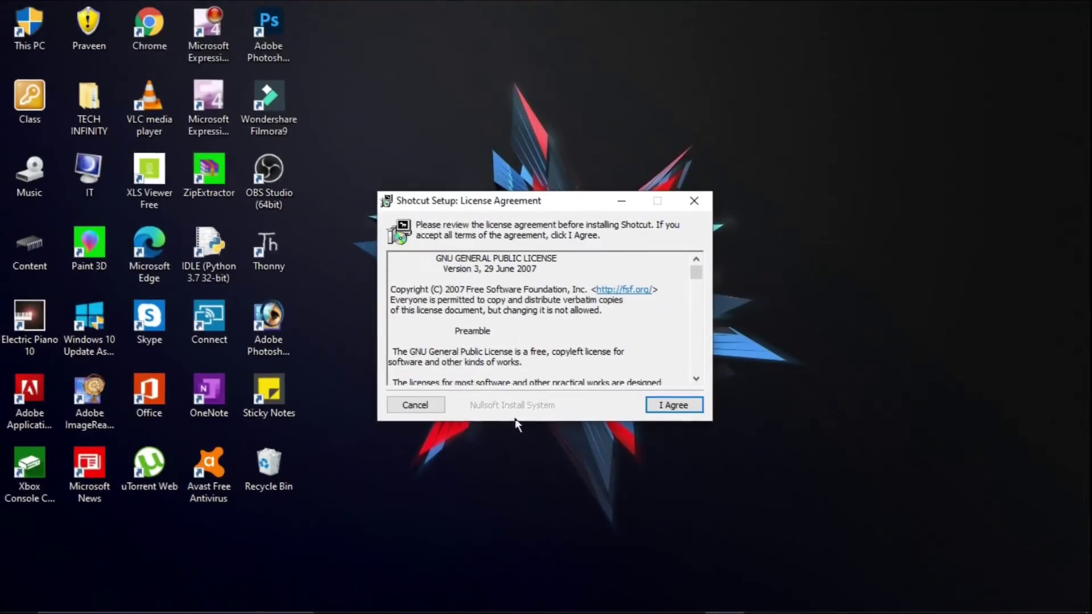
click(663, 406)
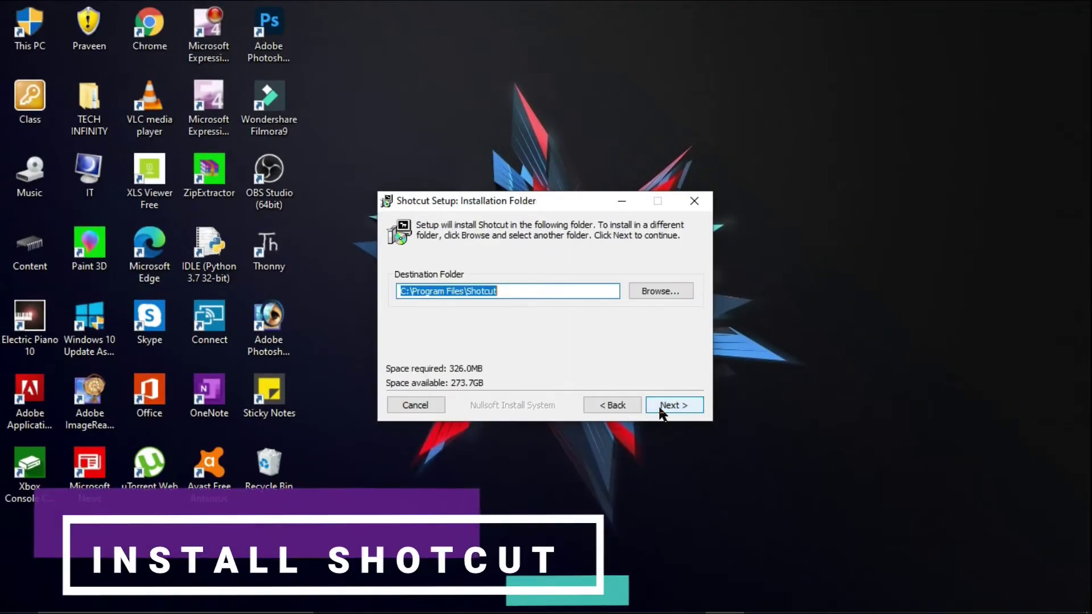
click(661, 407)
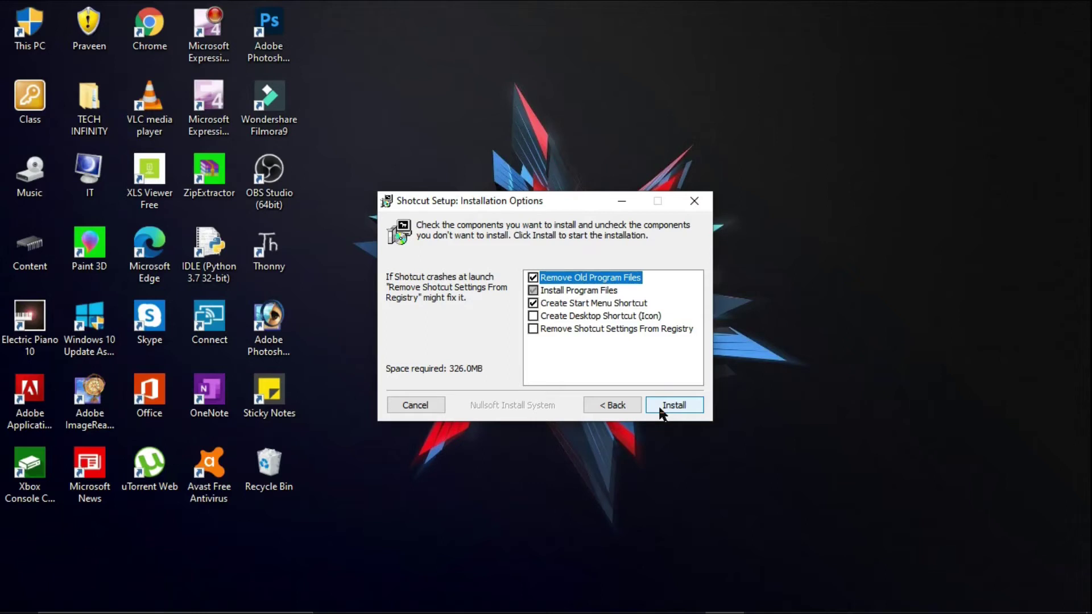
click(540, 319)
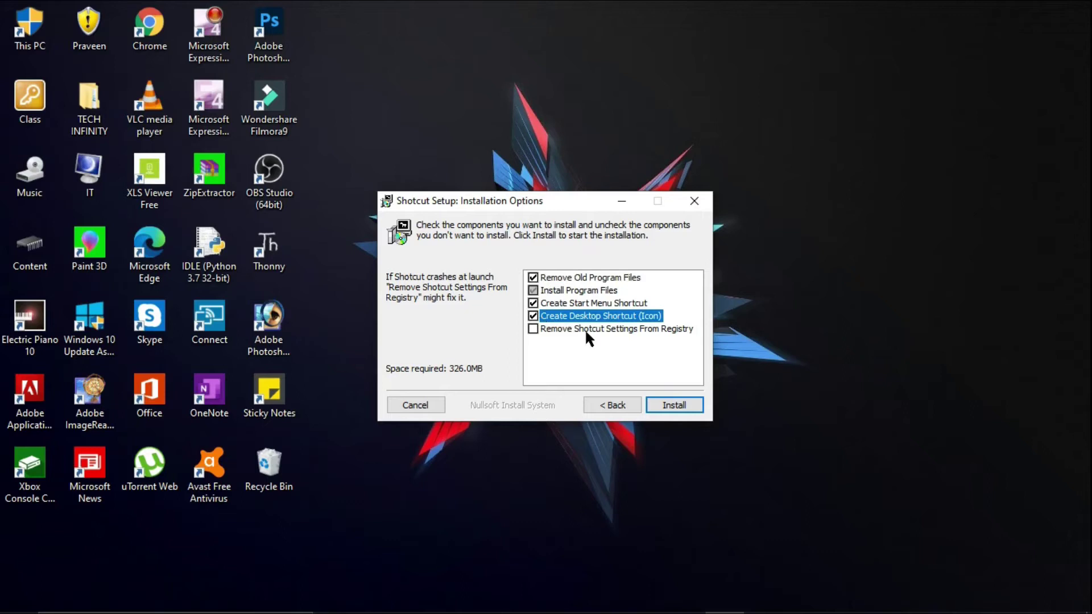
click(676, 404)
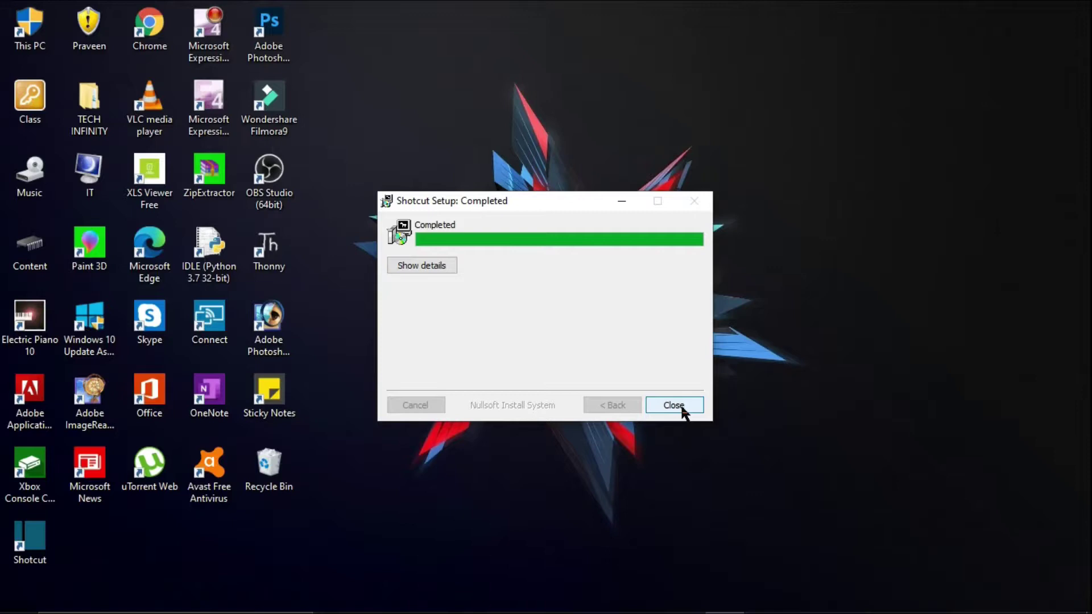
click(675, 405)
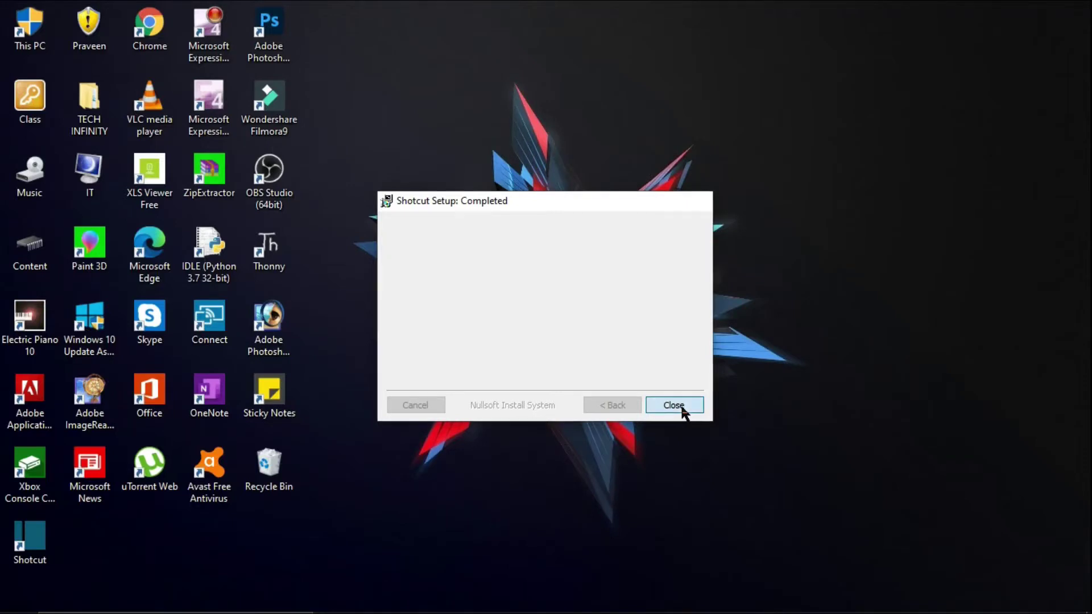
- Drag the Shotcut shortcut into the top row of desktop icons and refresh the desktop
drag(19, 555, 341, 48)
right_click(463, 60)
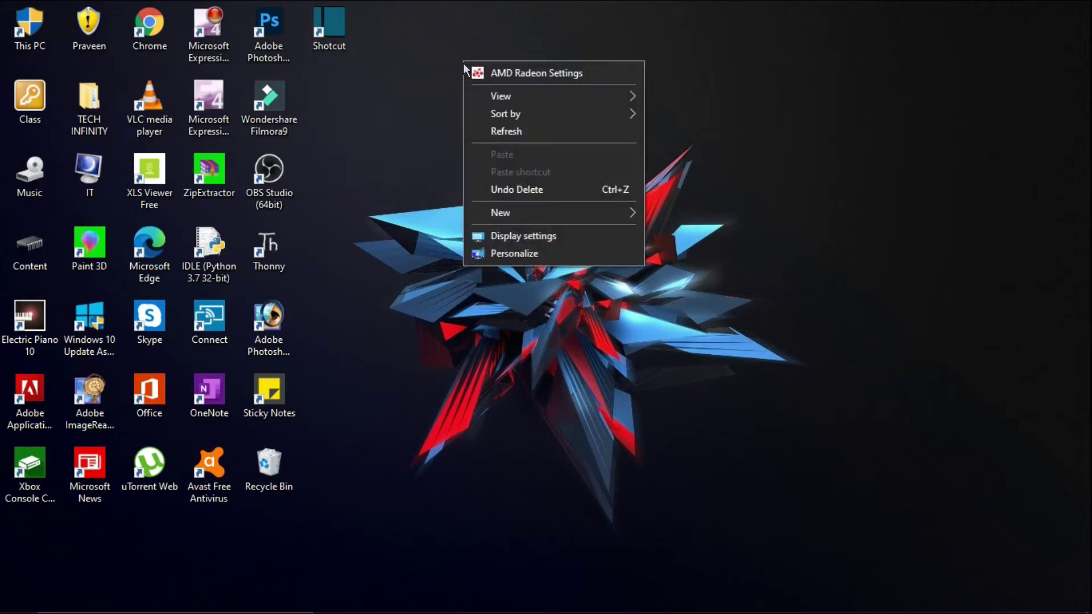
click(498, 125)
right_click(498, 125)
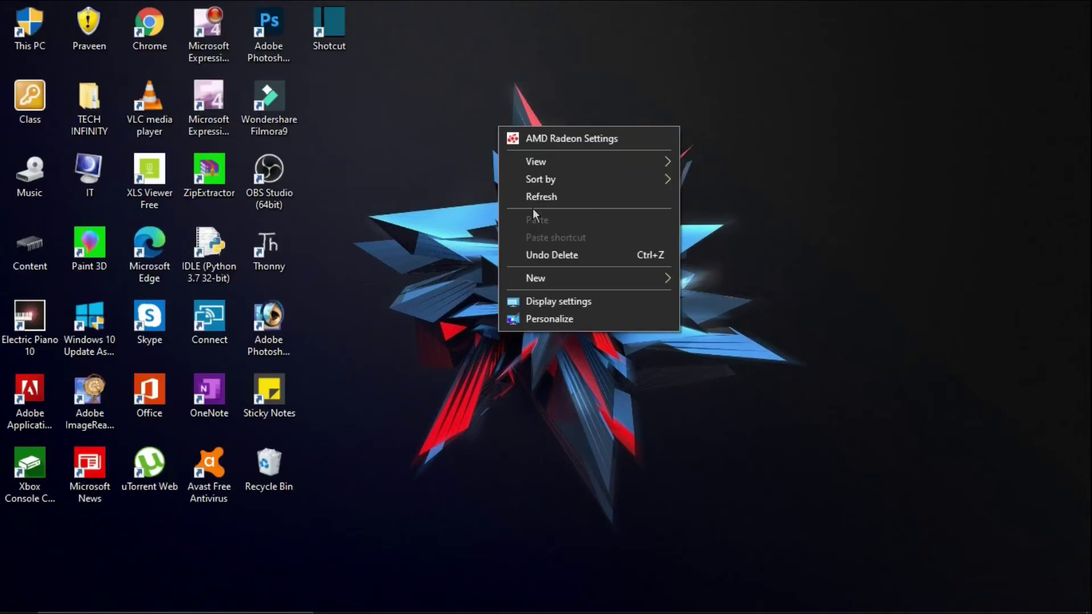
click(532, 202)
right_click(532, 202)
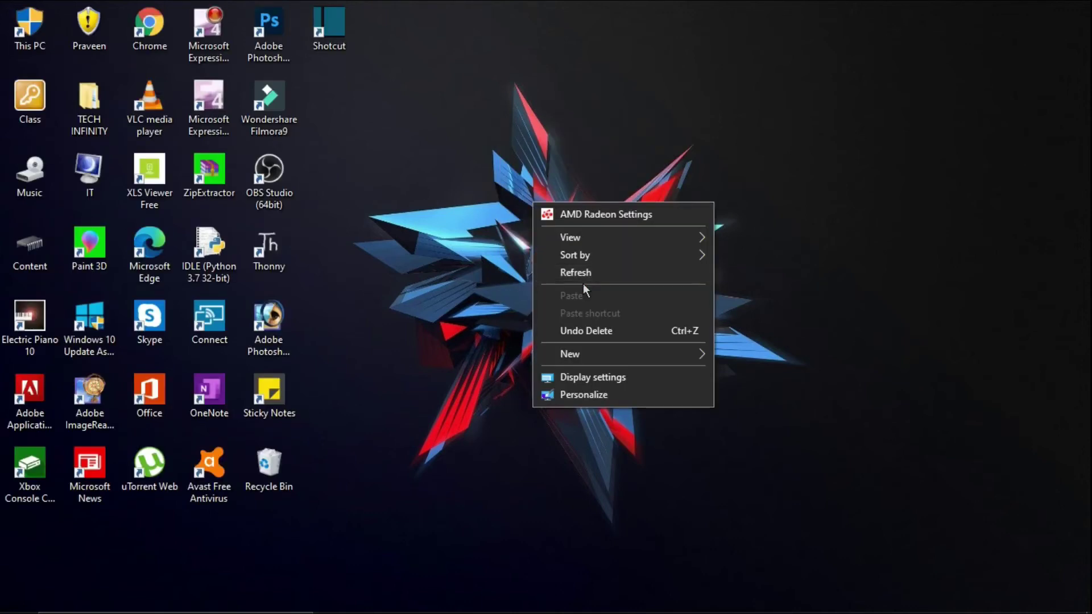
click(554, 270)
- Shift the Shotcut shortcut further right in the top row and launch Shotcut from it
drag(340, 32, 475, 50)
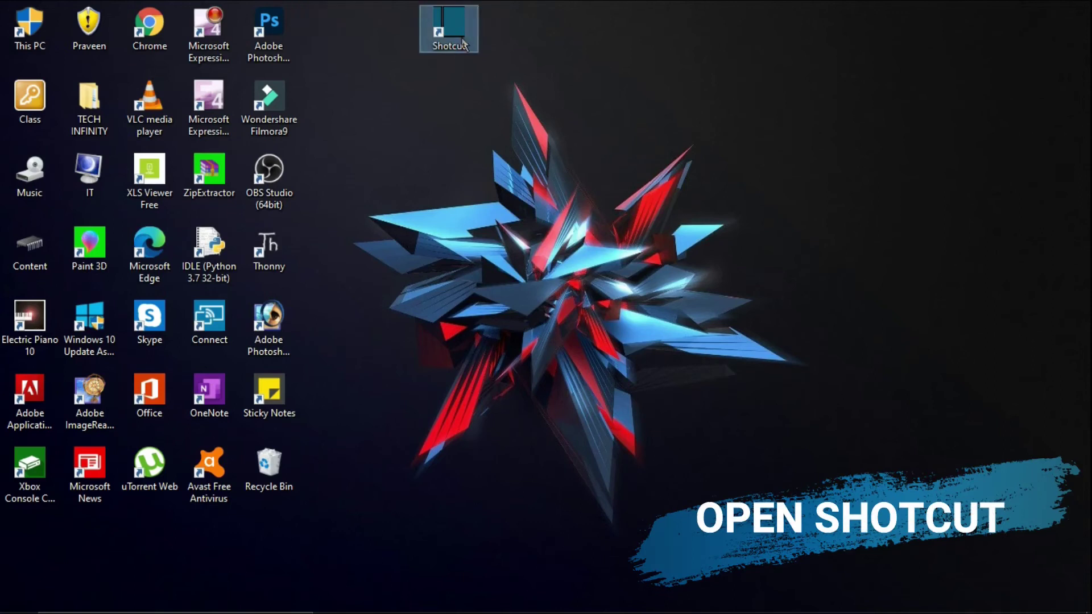
right_click(446, 31)
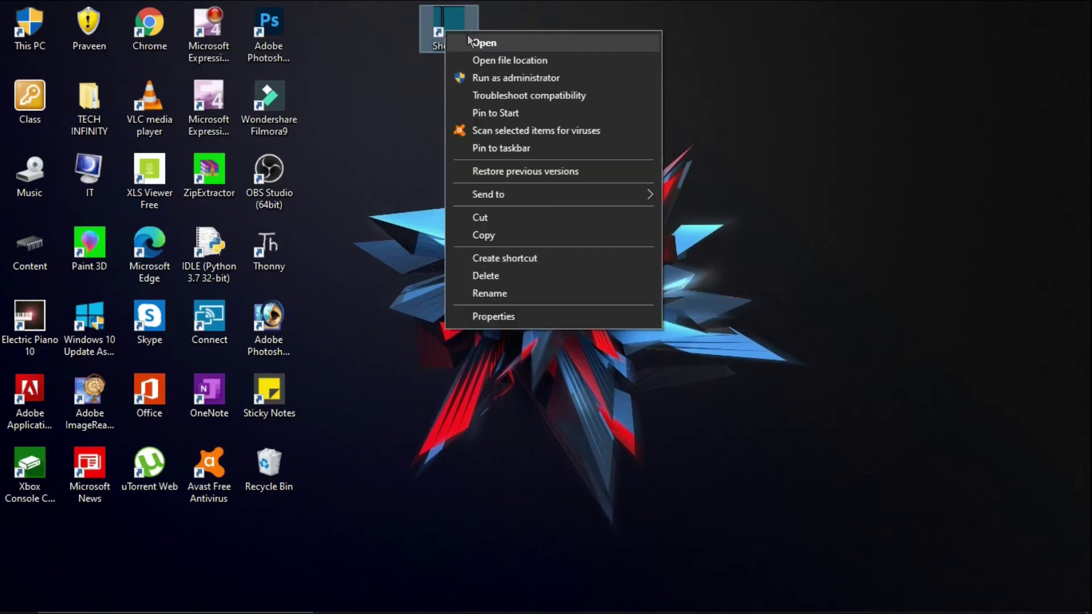
click(482, 42)
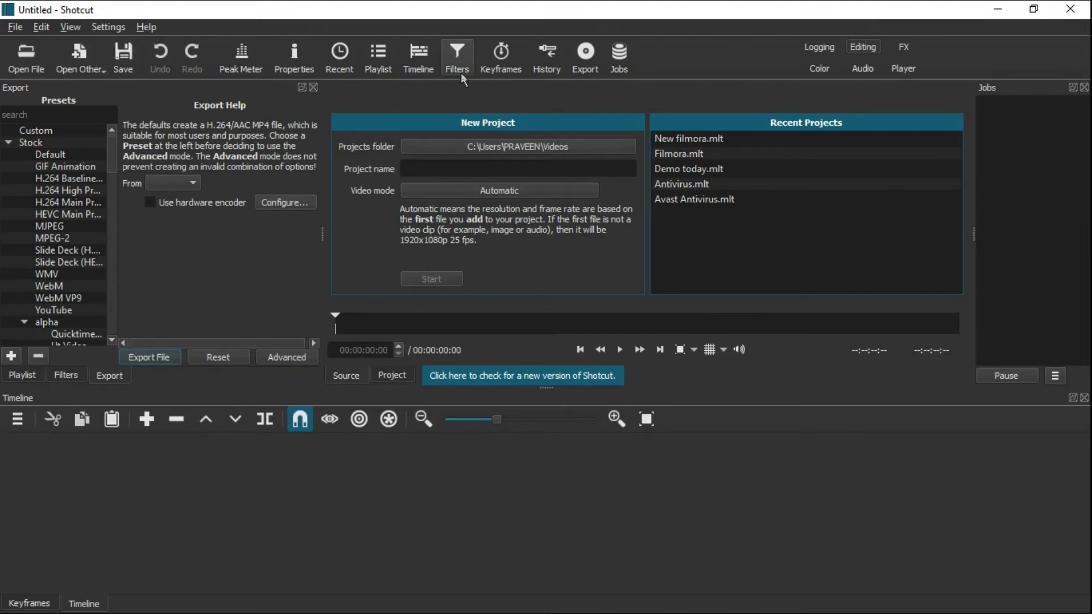
- Name the new project DEMO1234 and create it in the Videos folder
click(378, 56)
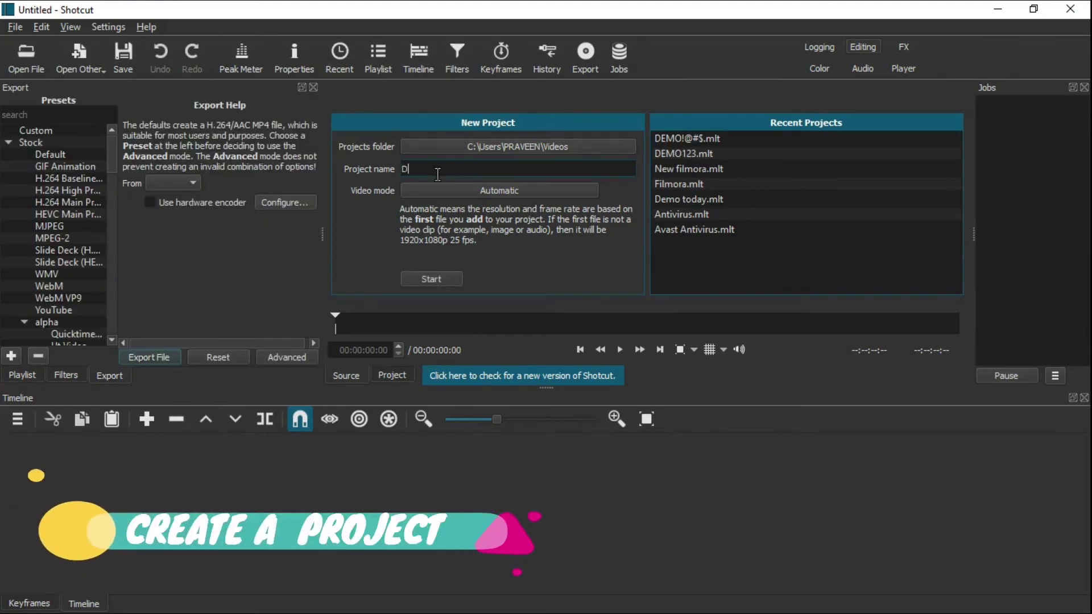
text(EMO123#)
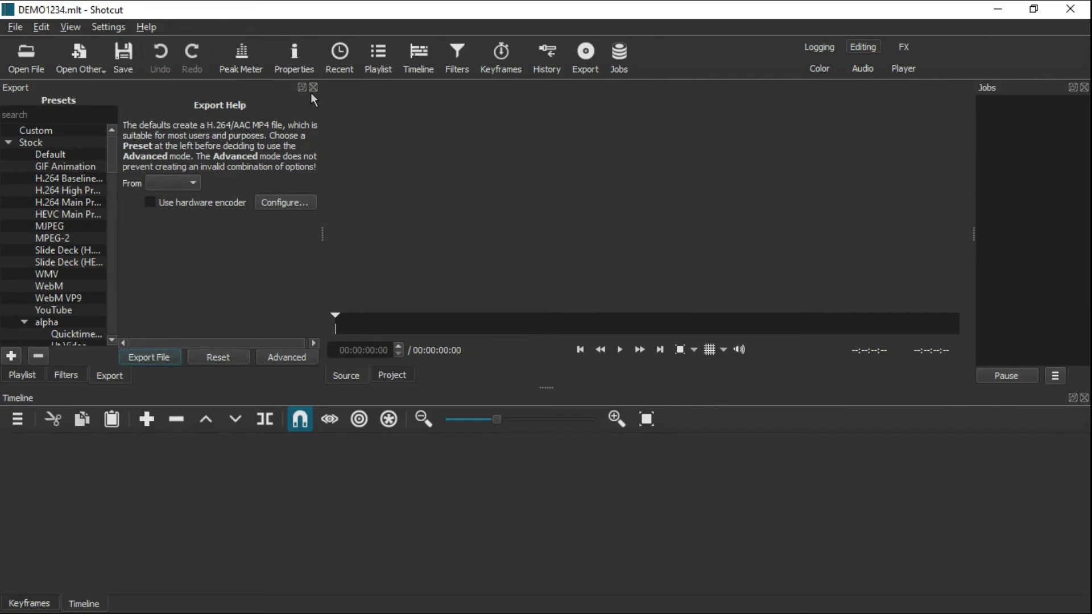
- Close the Export and Jobs panels and show the Playlist panel
click(312, 91)
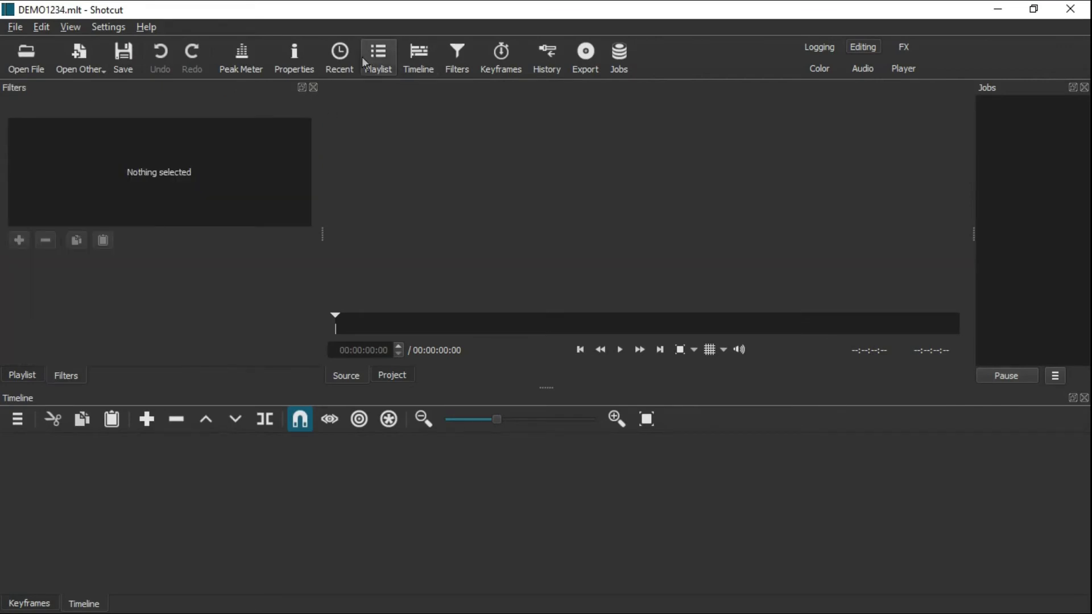
click(383, 57)
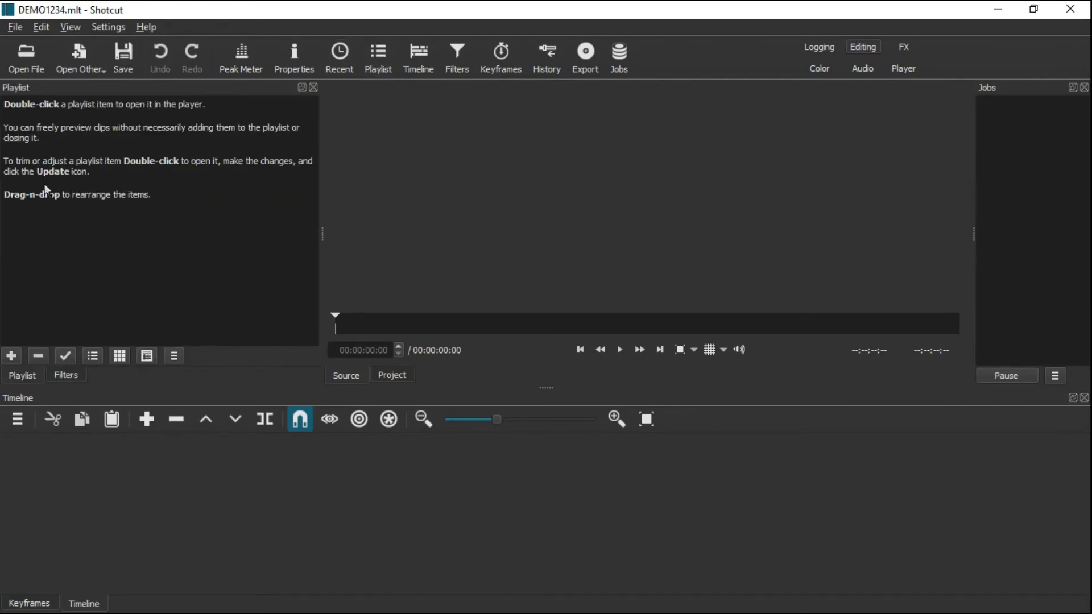
click(1083, 88)
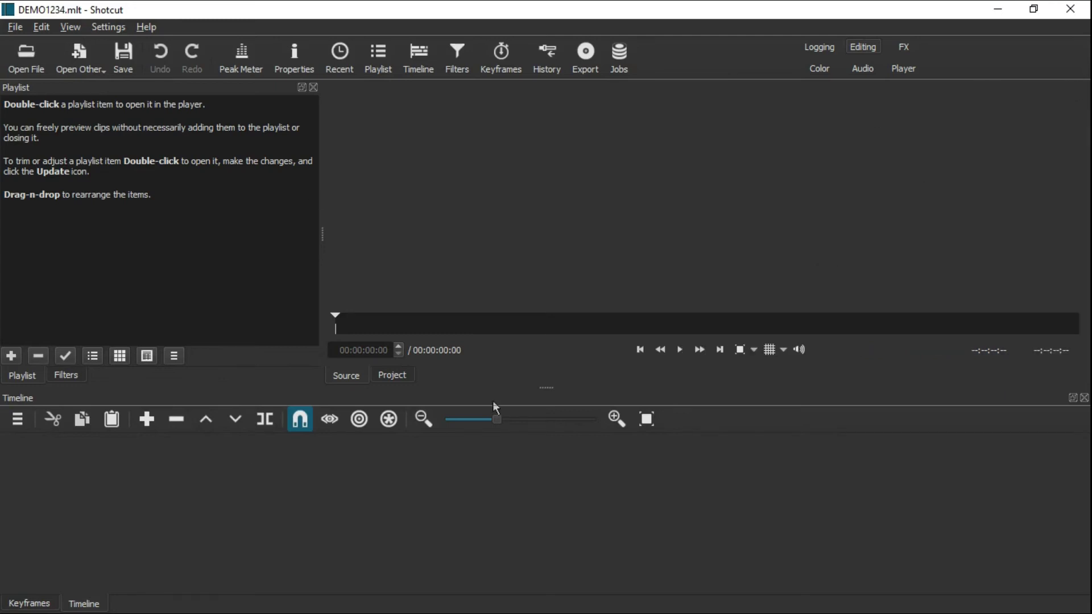
- Open BLUE_NEON_High_Tech_Intro(256k).mp3, add it to the playlist, and pause playback
click(24, 61)
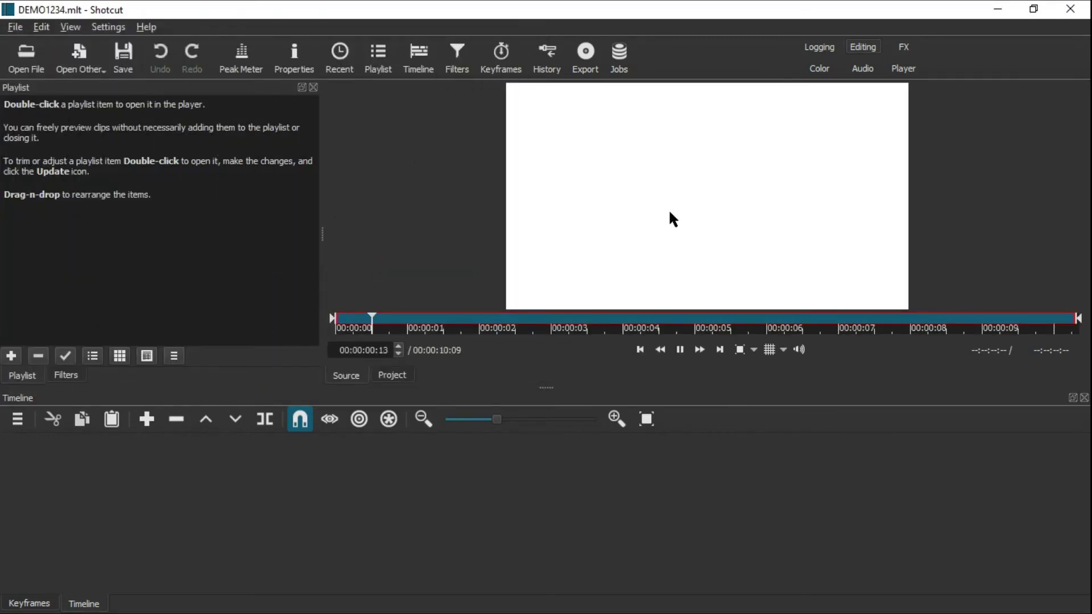
drag(631, 282, 170, 309)
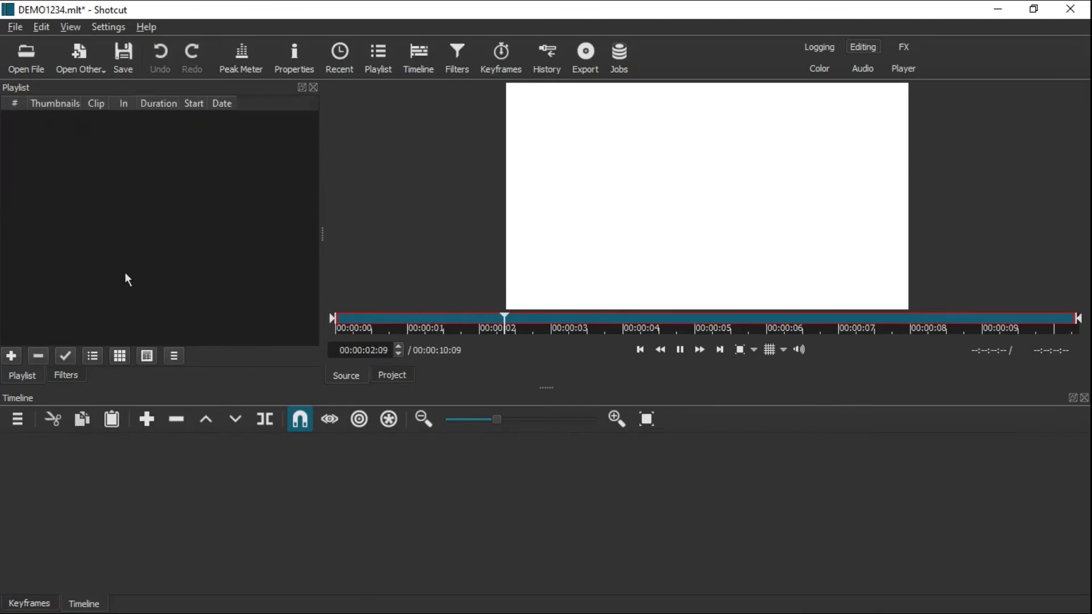
click(679, 349)
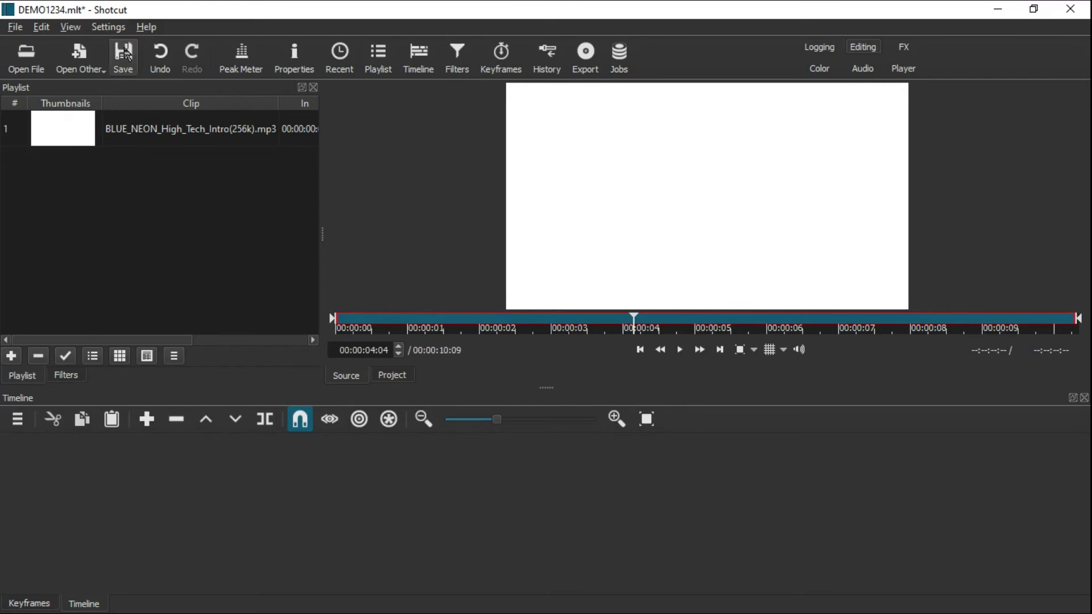
click(108, 27)
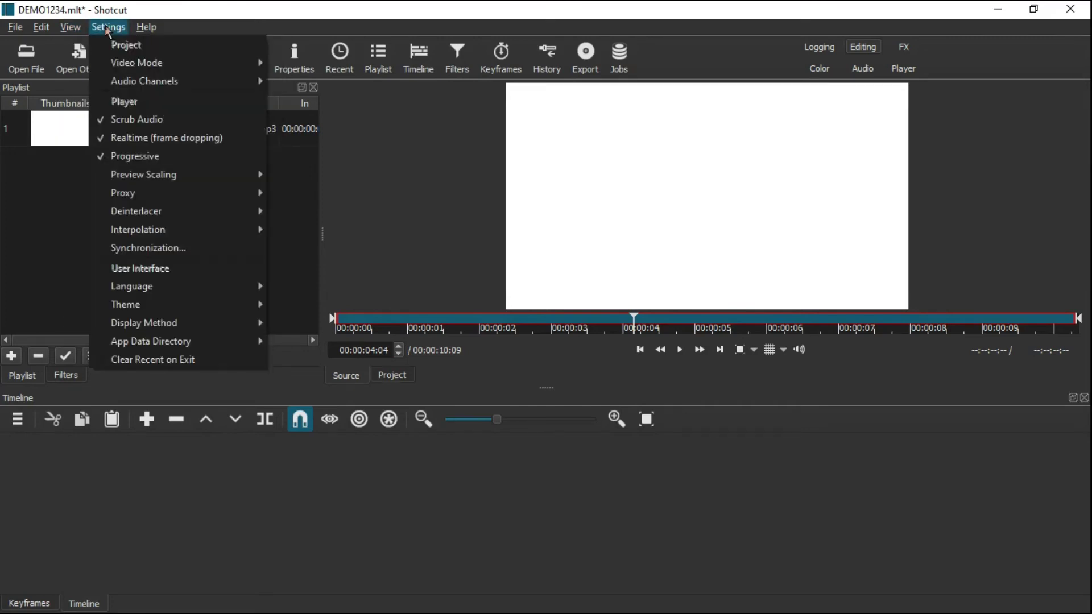
mouse_move(141, 31)
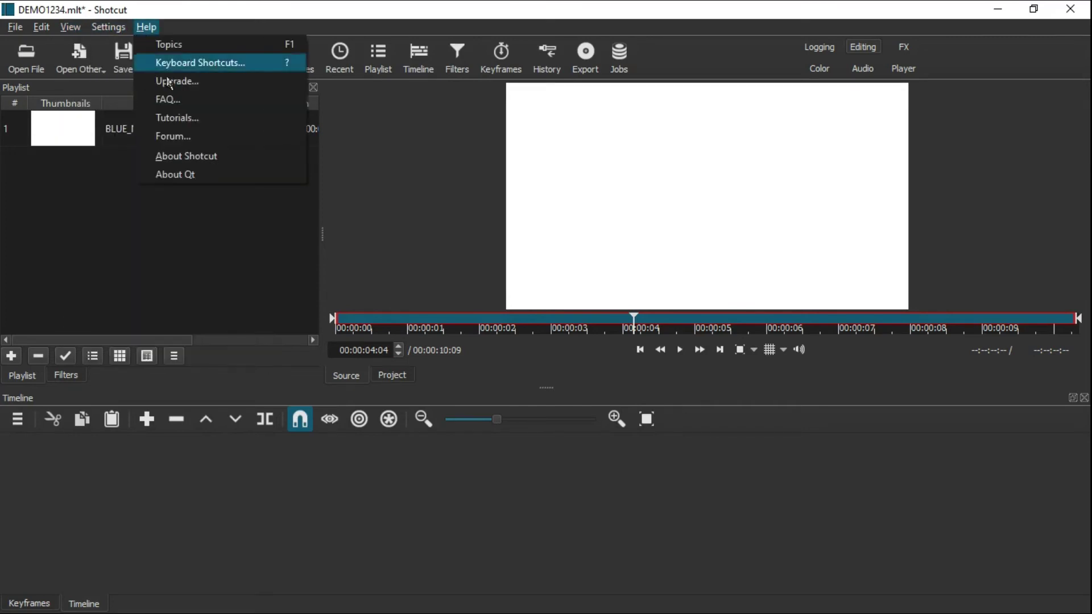
click(174, 161)
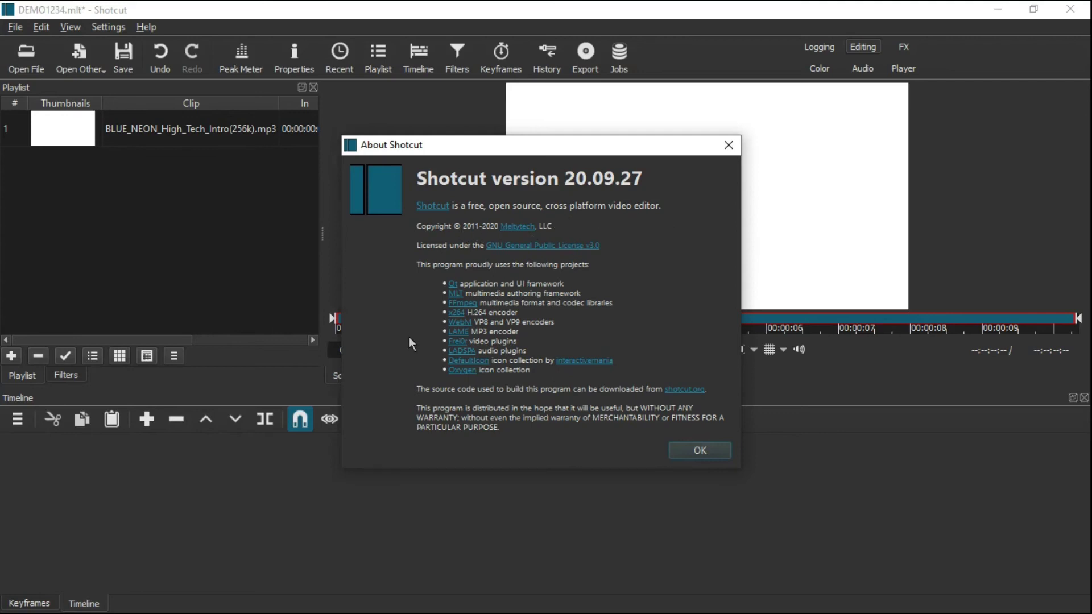
click(706, 450)
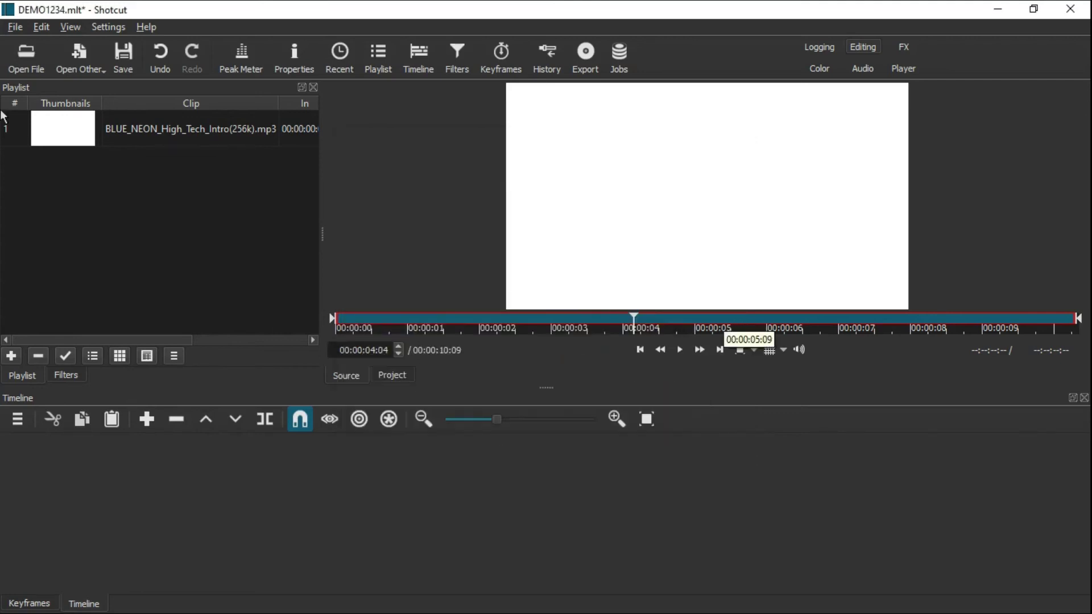
- Export the playlist with the YouTube preset as DEMO1234.mp4 on the Desktop
click(588, 69)
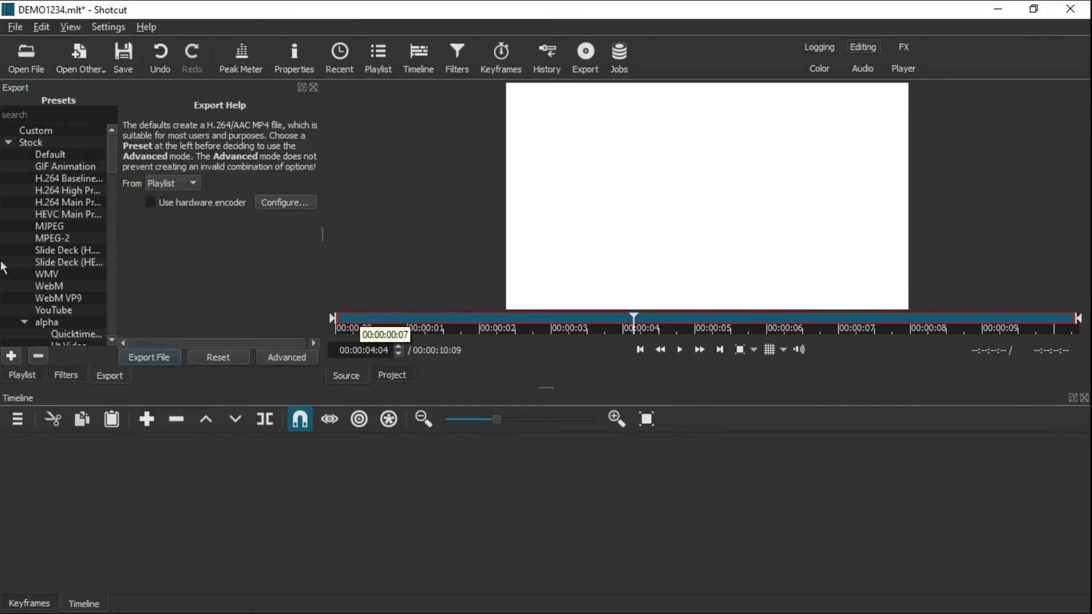
scroll(36, 265, down, 3)
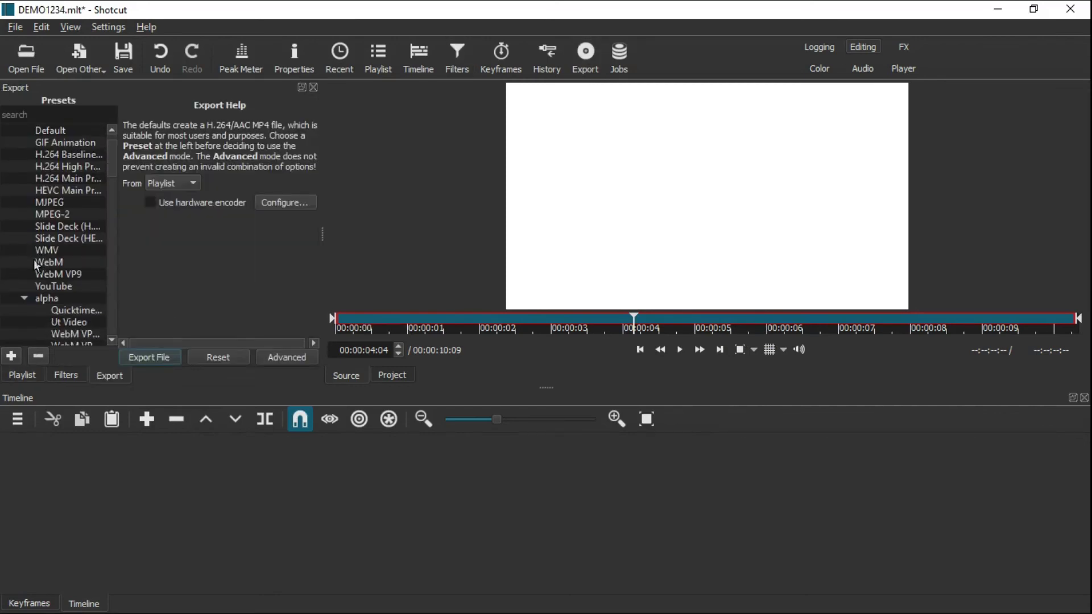
click(60, 276)
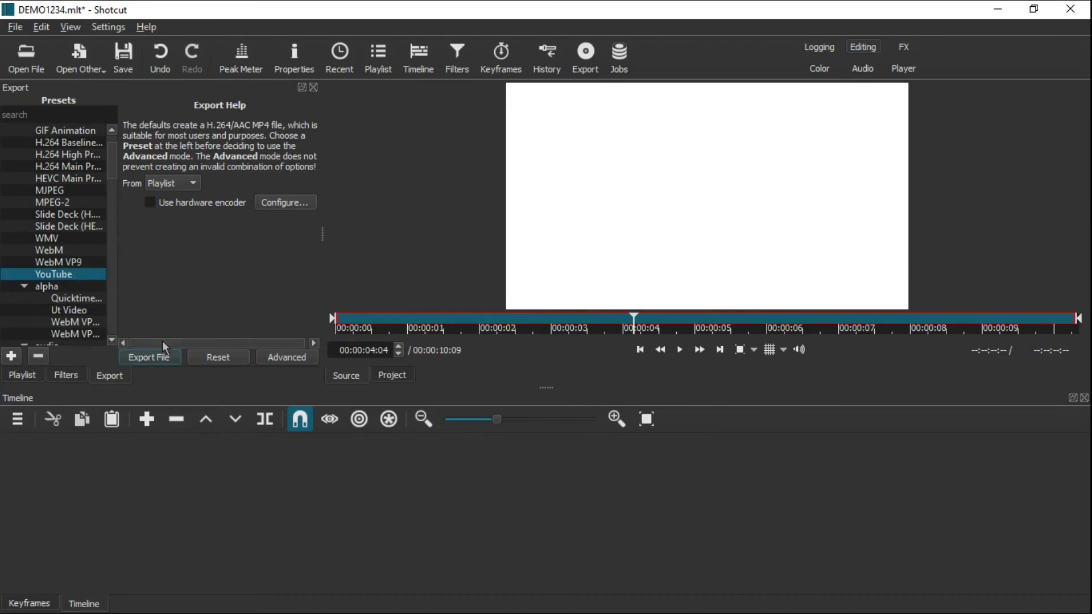
click(160, 356)
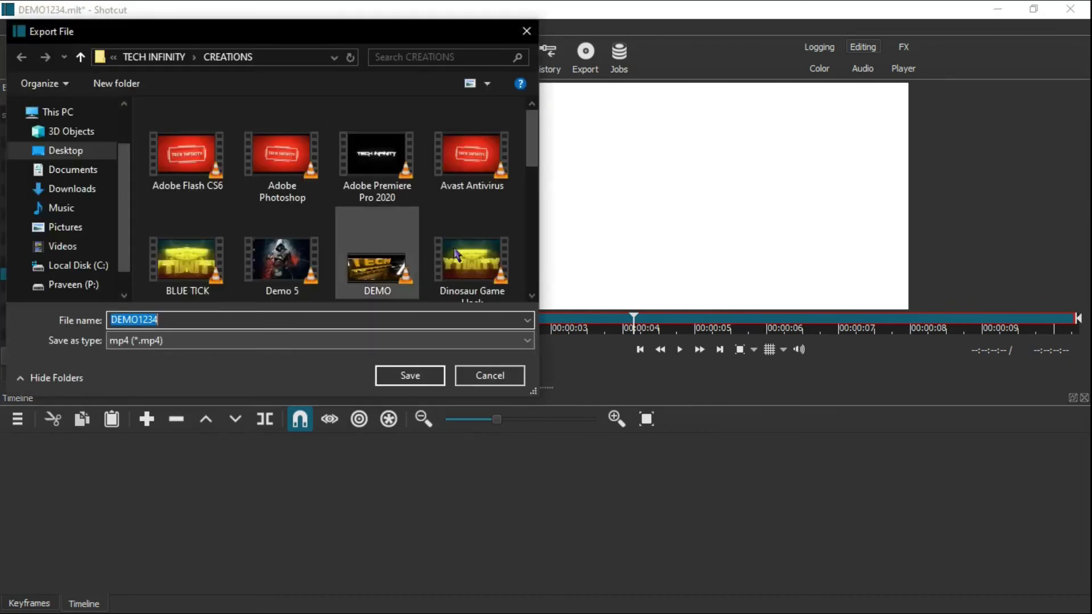
click(65, 150)
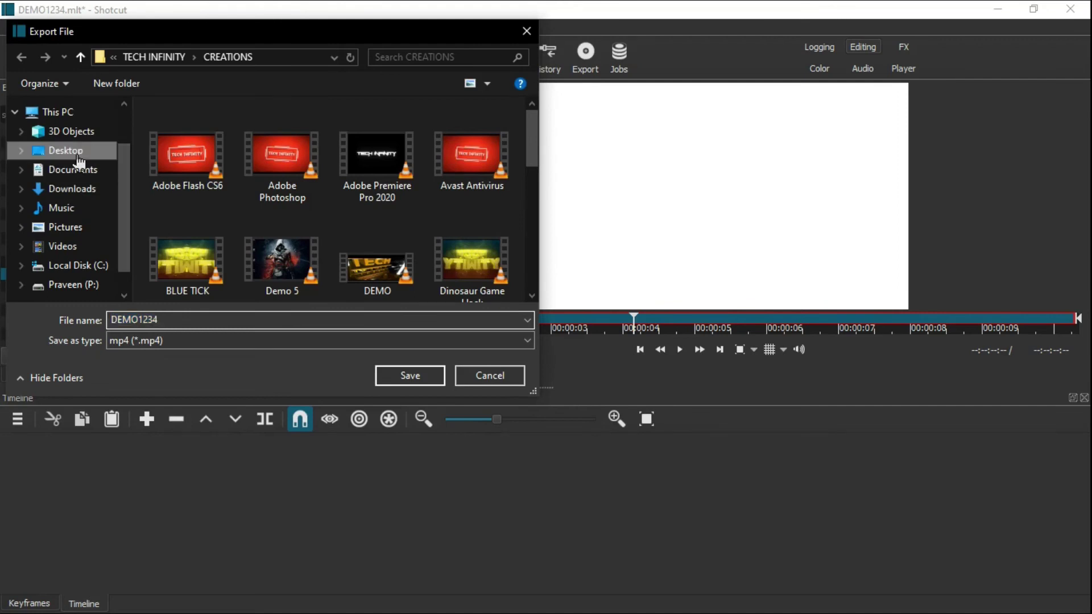
click(397, 375)
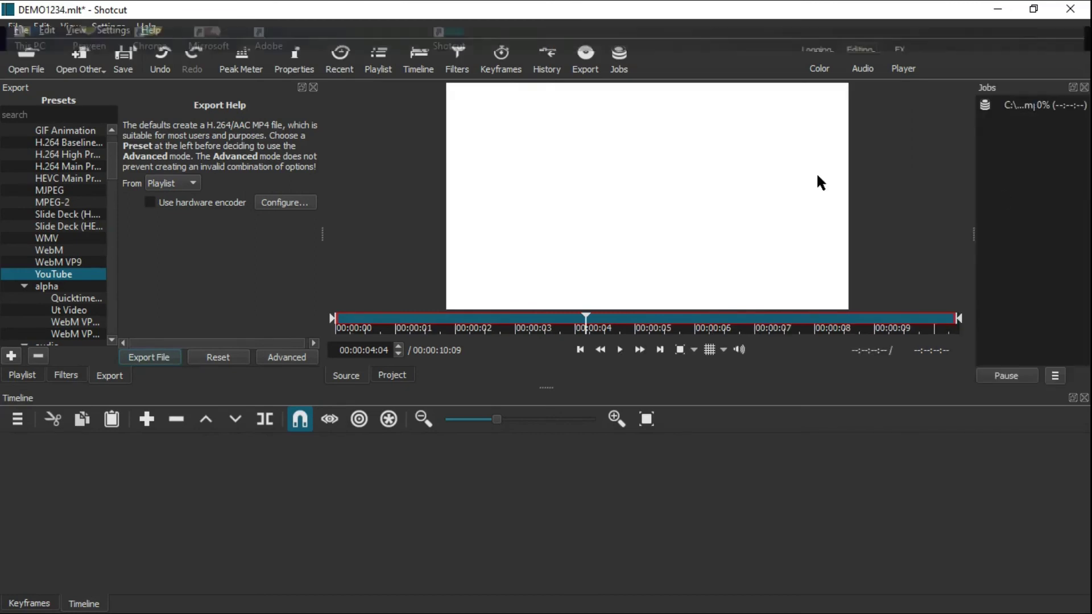
- Reveal the desktop with Win+D and refresh the desktop icons
key(super+d)
right_click(732, 132)
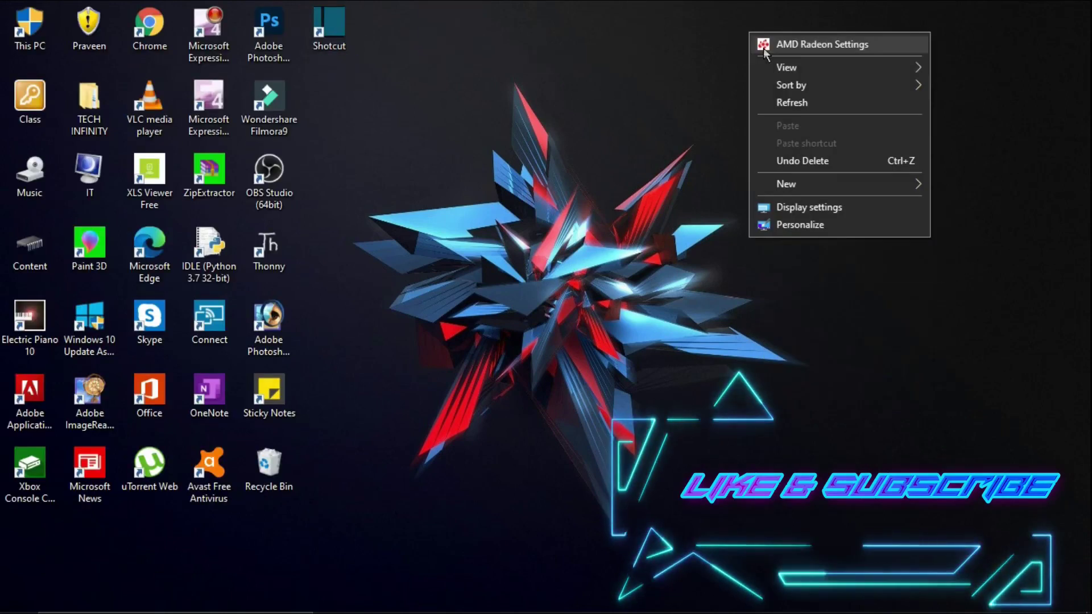
click(782, 111)
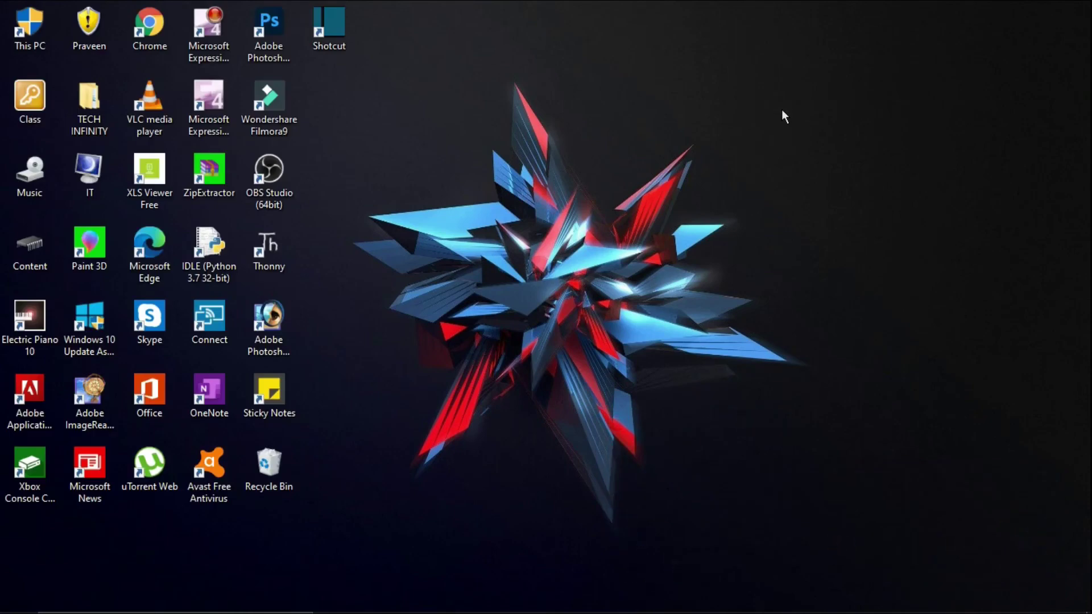